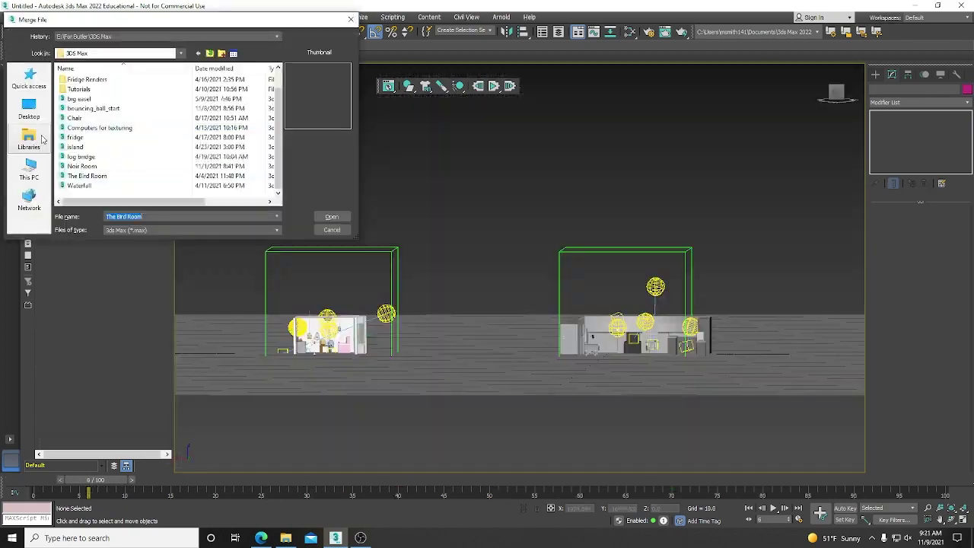
Merge all objects of a saved room scene into the current scene, auto-renaming materials that have duplicate names
{"action": "double_click", "coordinate": [153, 185]}
{"action": "left_click", "coordinate": [532, 363]}
{"action": "left_click", "coordinate": [417, 310]}
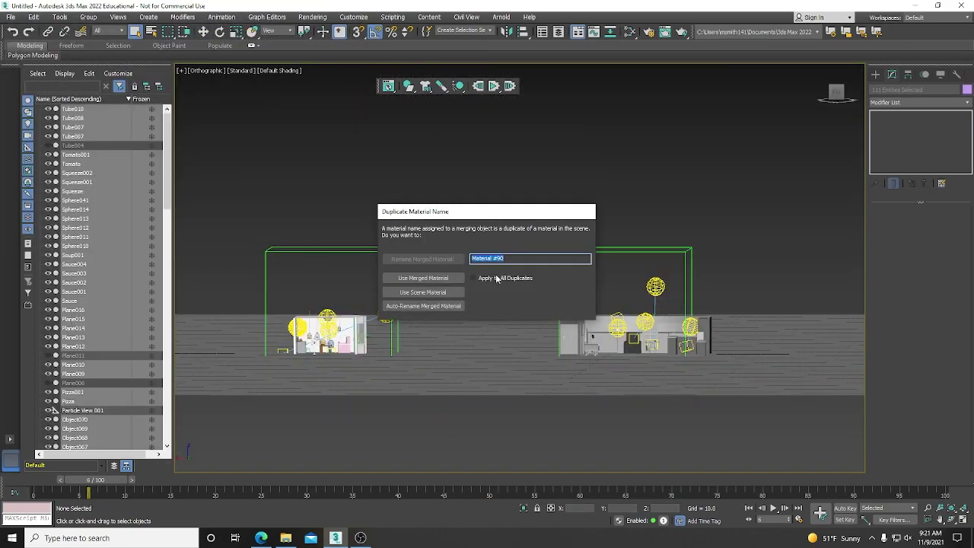
{"action": "left_click", "coordinate": [424, 307]}
{"action": "middle_click_drag", "start_coordinate": [495, 279], "coordinate": [375, 223], "text": "alt"}
{"action": "key", "text": "e"}
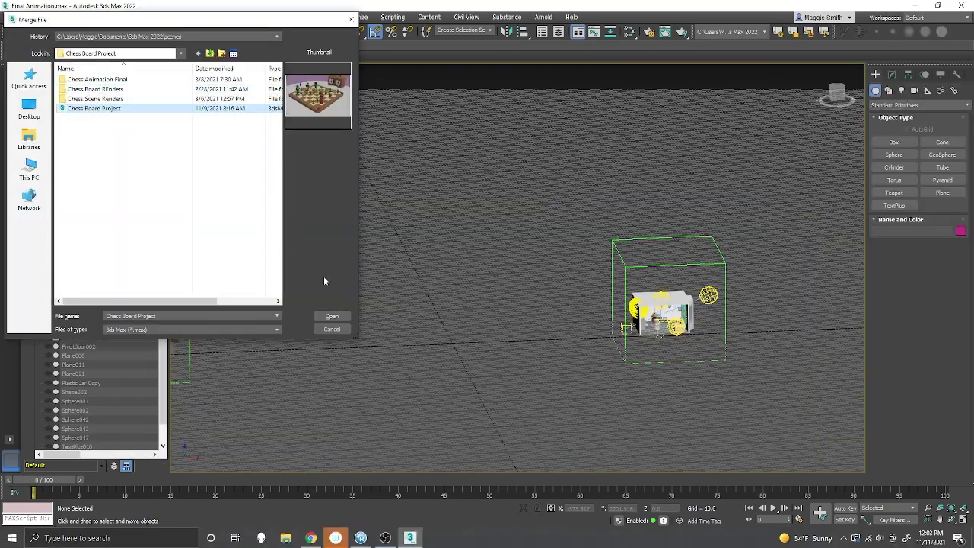
Merge all objects from the Chess Board Project file into the scene
{"action": "left_click", "coordinate": [330, 315]}
{"action": "left_click", "coordinate": [528, 375]}
{"action": "left_click", "coordinate": [424, 310]}
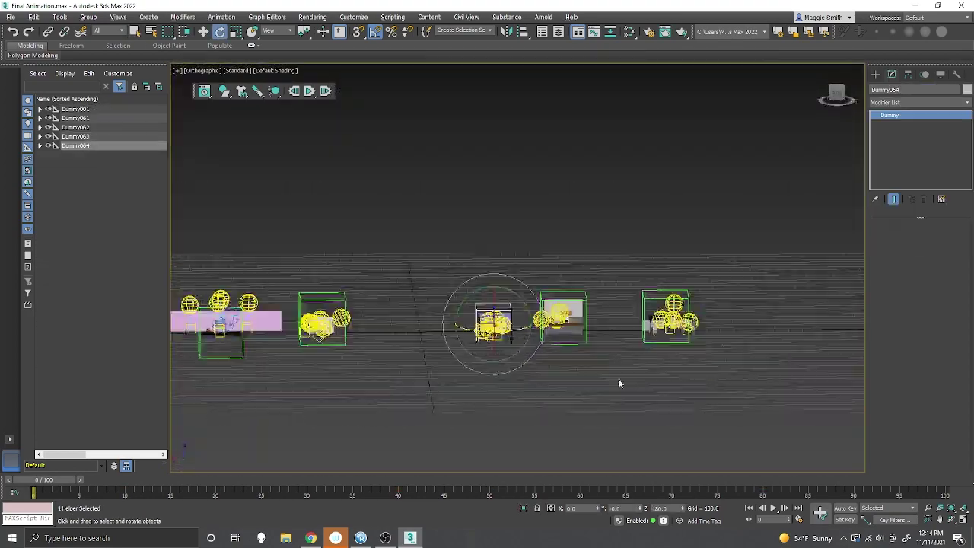
Merge the contents of the MoCap Assignment file from the Assignment 8 folder into the scene
{"action": "left_click", "coordinate": [11, 17]}
{"action": "mouse_move", "coordinate": [44, 153]}
{"action": "left_click", "coordinate": [137, 165]}
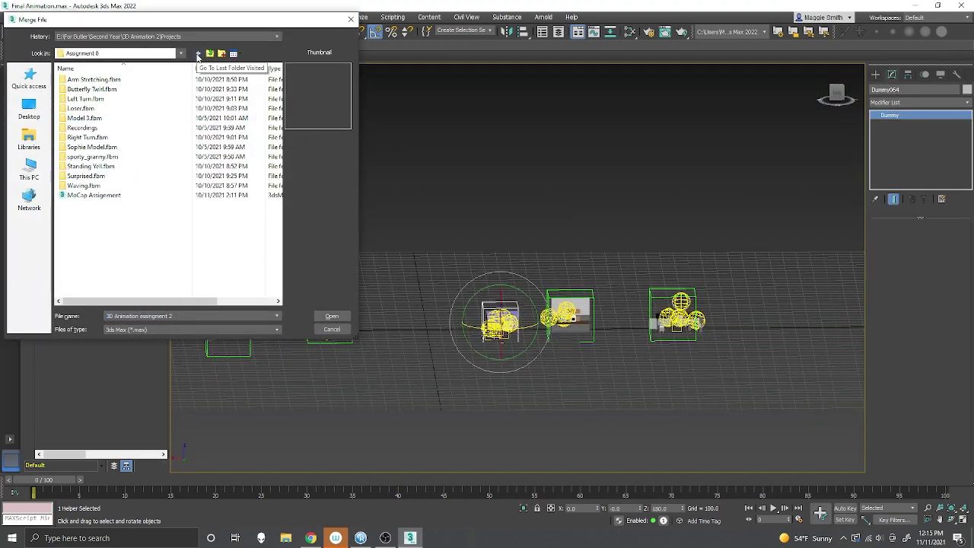
{"action": "left_click", "coordinate": [95, 195]}
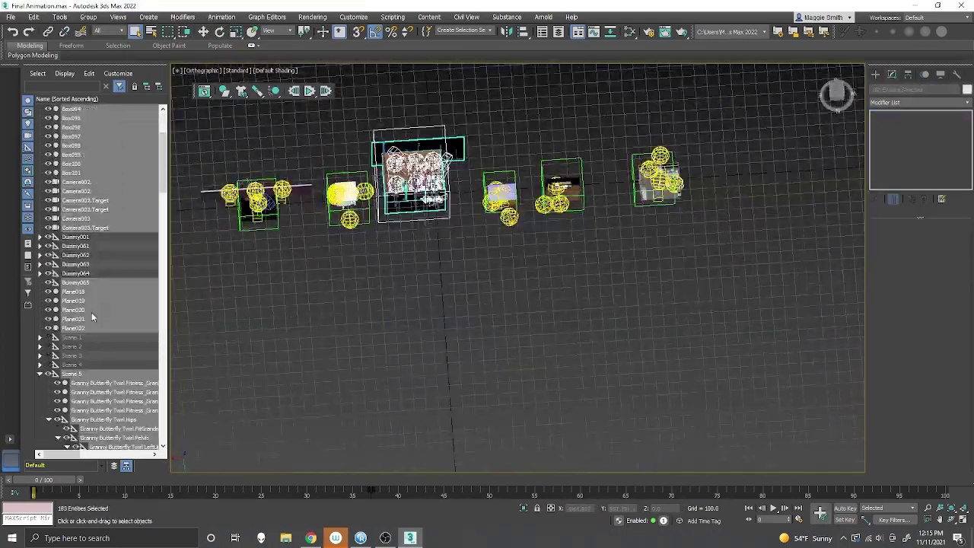
{"action": "scroll", "coordinate": [77, 225], "scroll_direction": "up", "scroll_amount": 1}
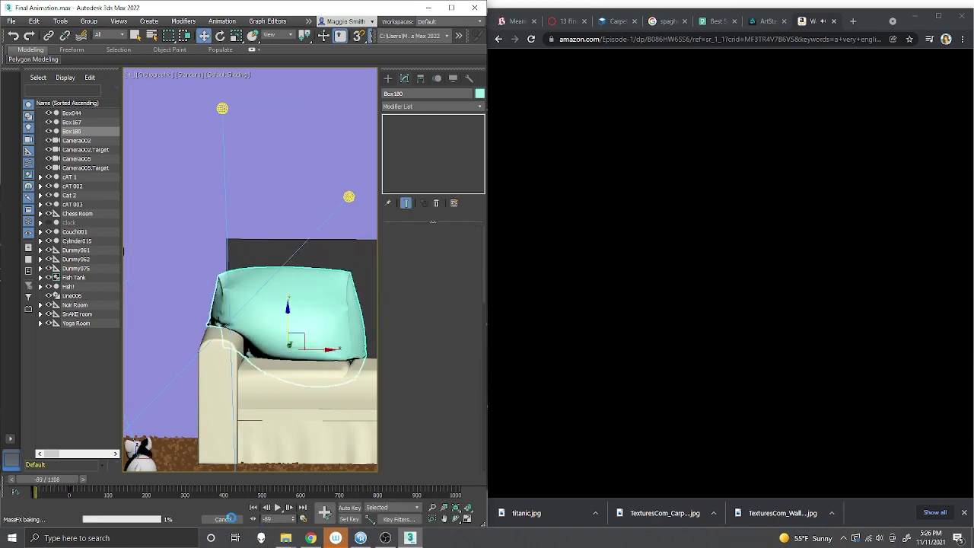
Add a MassFX modifier to the pillow box at the armrest of the couch
{"action": "left_click", "coordinate": [259, 402]}
{"action": "scroll", "coordinate": [259, 402], "scroll_direction": "up", "scroll_amount": 5}
{"action": "left_click", "coordinate": [432, 107]}
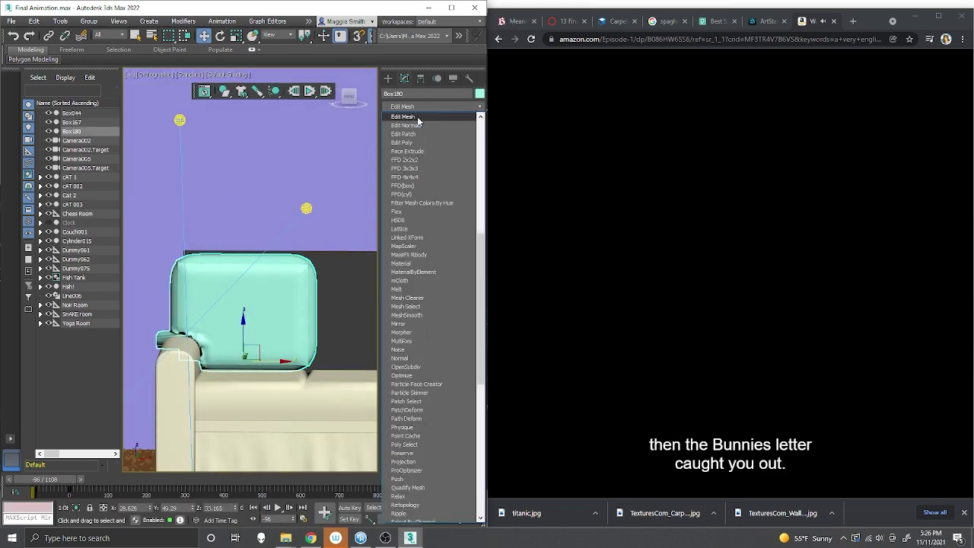
{"action": "left_click", "coordinate": [411, 251]}
{"action": "scroll", "coordinate": [321, 364], "scroll_direction": "up", "scroll_amount": 3}
{"action": "scroll", "coordinate": [278, 373], "scroll_direction": "down", "scroll_amount": 6}
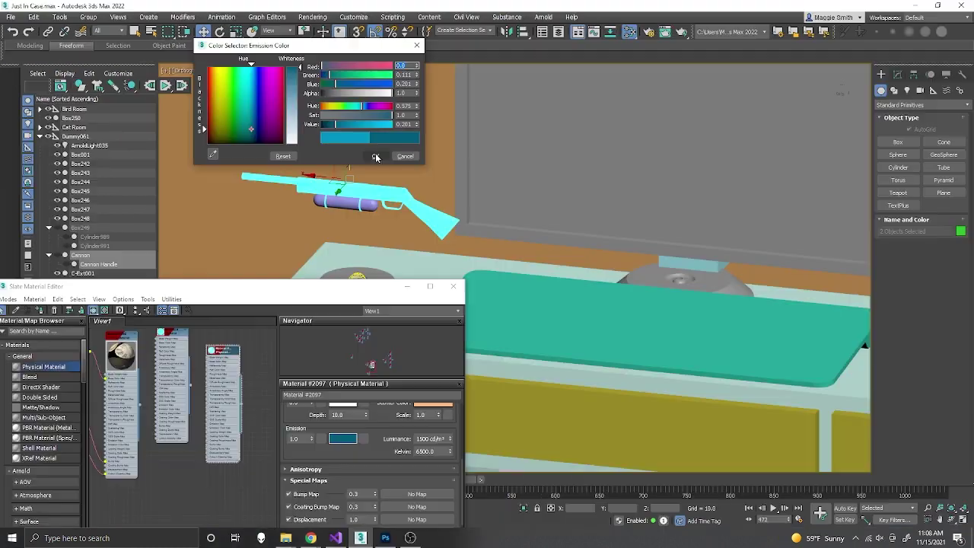
Set Material #2097's emission color to RGB 0.0, 0.111, 0.201 and adjust the emission color of Material #2096
{"action": "left_click", "coordinate": [376, 157]}
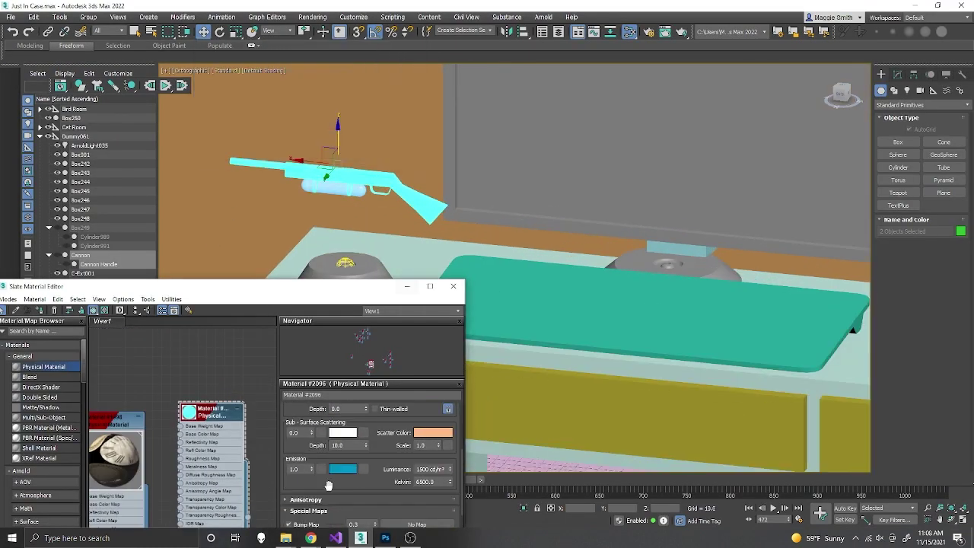
{"action": "left_click", "coordinate": [341, 468]}
{"action": "left_click", "coordinate": [376, 158]}
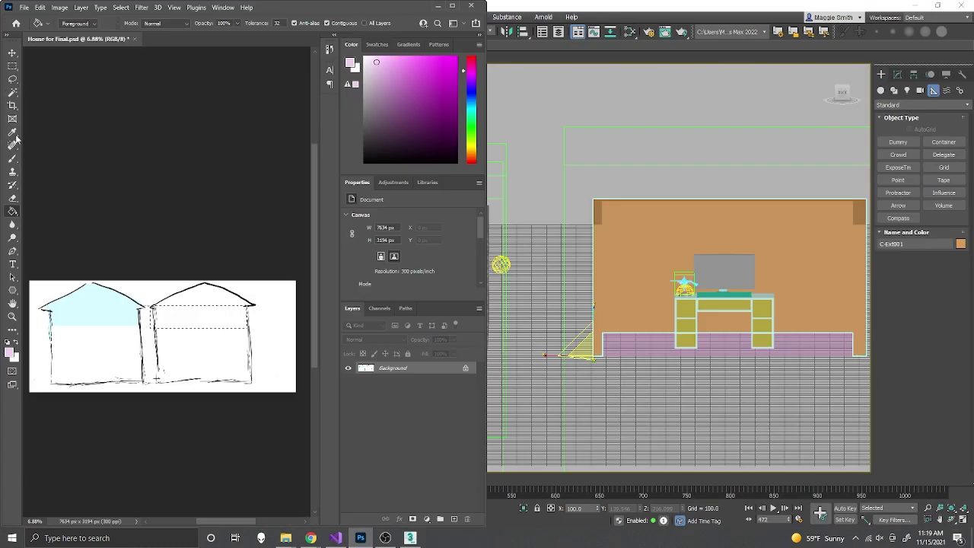
In Photoshop, fill the selected band under the second house's roof and the roof area itself with light pink
{"action": "left_click", "coordinate": [194, 323]}
{"action": "scroll", "coordinate": [236, 284], "scroll_direction": "up", "scroll_amount": 3, "text": "alt"}
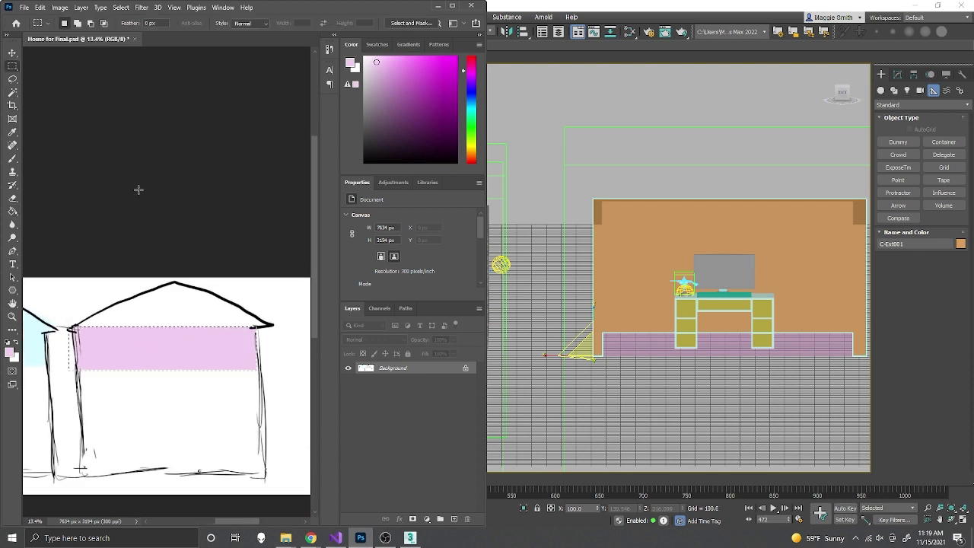
{"action": "scroll", "coordinate": [138, 189], "scroll_direction": "down", "scroll_amount": 2, "text": "alt"}
{"action": "left_click", "coordinate": [12, 211]}
{"action": "scroll", "coordinate": [52, 212], "scroll_direction": "down", "scroll_amount": 2, "text": "alt"}
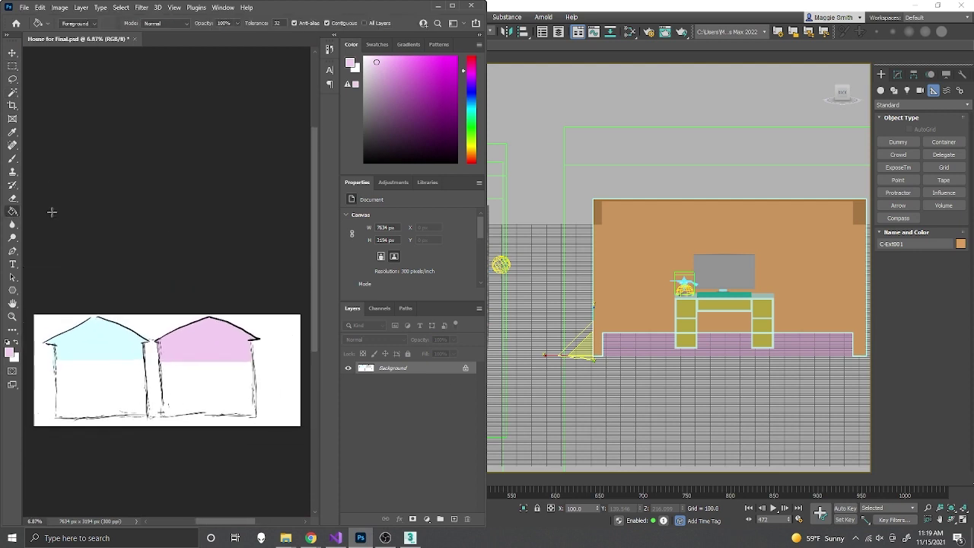
Hand-letter "Yoga Room" in black with the Brush tool inside the light blue roof of the first house
{"action": "key", "text": "x"}
{"action": "key", "text": "b"}
{"action": "scroll", "coordinate": [89, 333], "scroll_direction": "up", "scroll_amount": 3, "text": "alt"}
{"action": "left_click", "coordinate": [65, 23]}
{"action": "left_click_drag", "start_coordinate": [49, 343], "coordinate": [73, 351]}
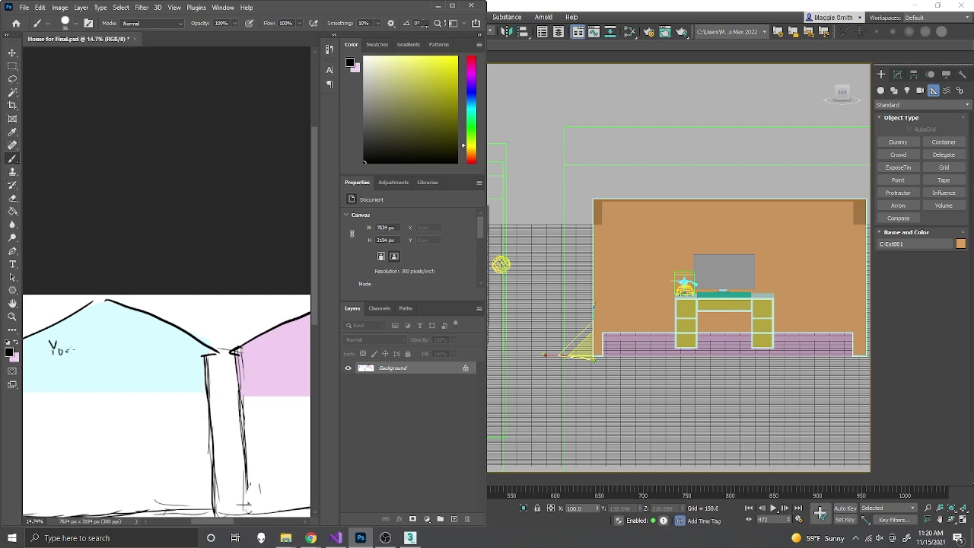
{"action": "scroll", "coordinate": [166, 301], "scroll_direction": "down", "scroll_amount": 3, "text": "alt"}
Hand-letter "Bird Room" in black inside the pink roof of the second house
{"action": "scroll", "coordinate": [259, 316], "scroll_direction": "up", "scroll_amount": 3, "text": "alt"}
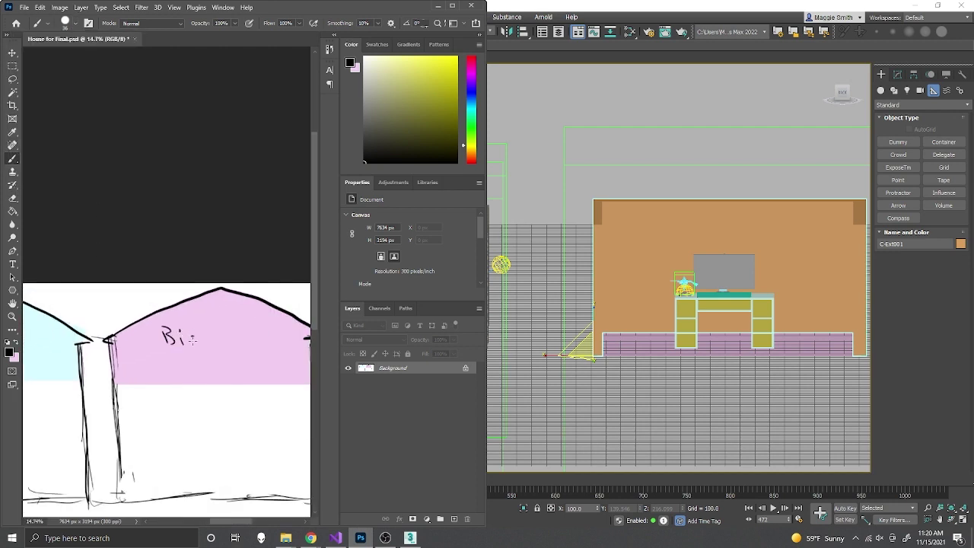
{"action": "scroll", "coordinate": [262, 342], "scroll_direction": "down", "scroll_amount": 3, "text": "alt"}
{"action": "scroll", "coordinate": [114, 342], "scroll_direction": "up", "scroll_amount": 2, "text": "alt"}
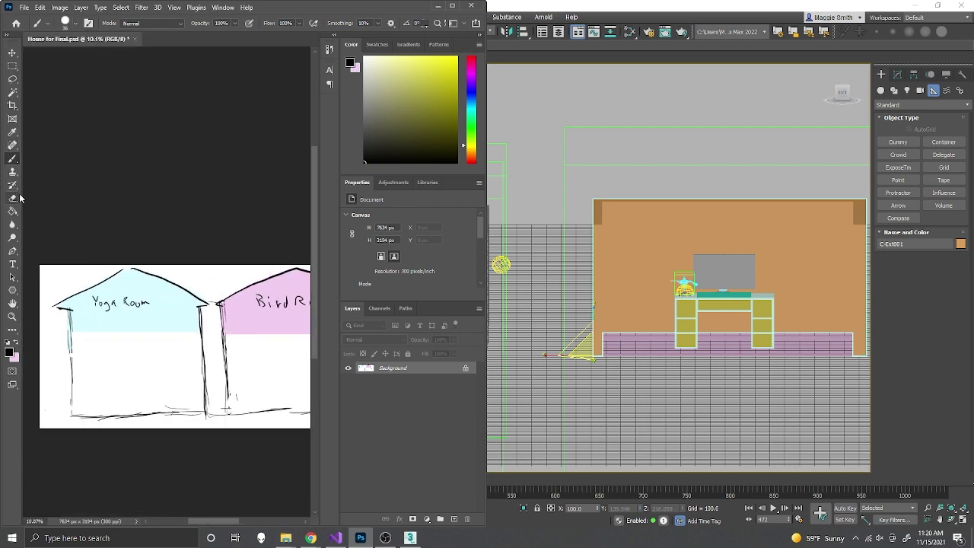
Fill a tall rectangle under the Bird Room with golden yellow and hand-letter "Basketball Court" in it
{"action": "scroll", "coordinate": [208, 347], "scroll_direction": "up", "scroll_amount": 1, "text": "alt"}
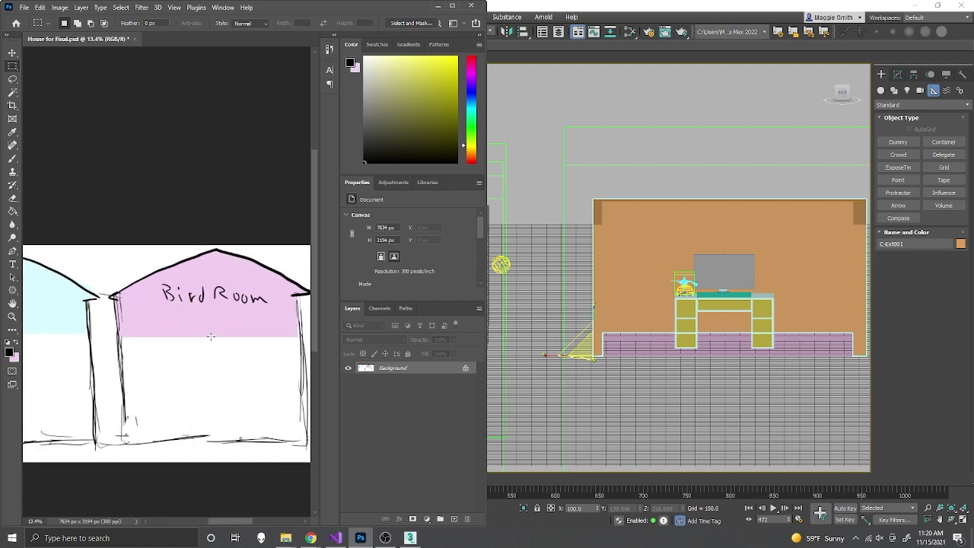
{"action": "key", "text": "b"}
{"action": "key", "text": "alt+BackSpace"}
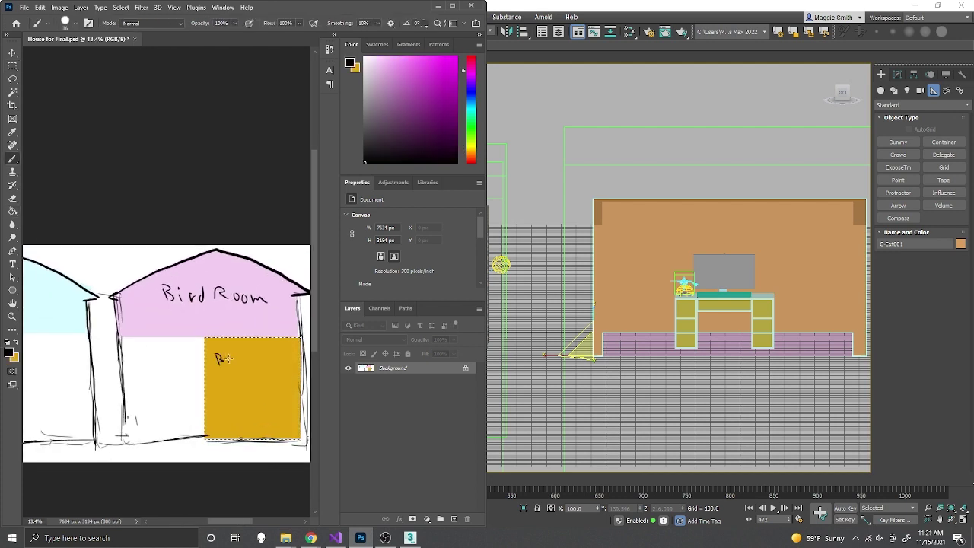
{"action": "scroll", "coordinate": [266, 396], "scroll_direction": "down", "scroll_amount": 3, "text": "alt"}
Fill the selected ground floor of the first house with turquoise green and hand-letter "Computer Room" in black on it
{"action": "key", "text": "g"}
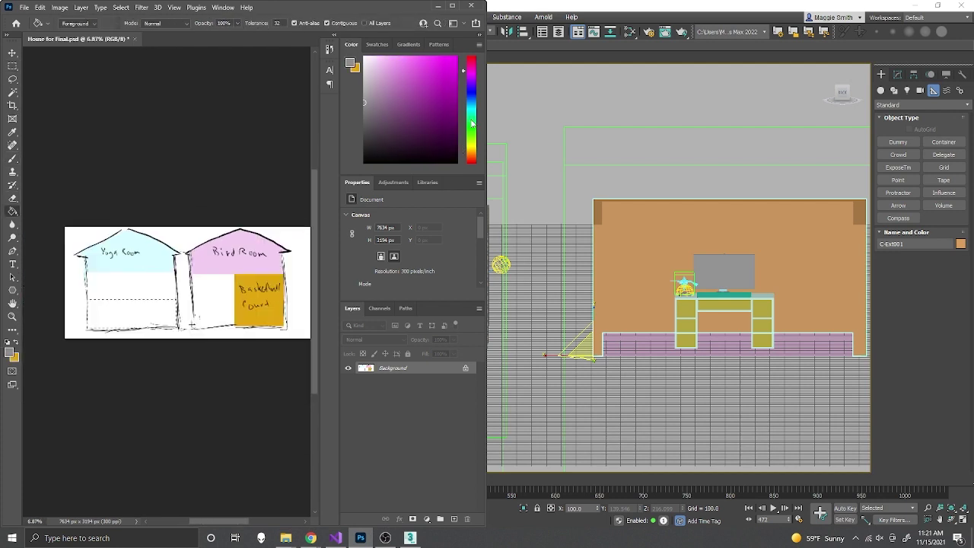
{"action": "left_click", "coordinate": [471, 111]}
{"action": "left_click", "coordinate": [457, 65]}
{"action": "left_click", "coordinate": [110, 309]}
{"action": "scroll", "coordinate": [111, 309], "scroll_direction": "up", "scroll_amount": 1, "text": "alt"}
{"action": "scroll", "coordinate": [110, 309], "scroll_direction": "up", "scroll_amount": 1, "text": "alt"}
{"action": "key", "text": "b"}
{"action": "key", "text": "ctrl+d"}
{"action": "key", "text": "x"}
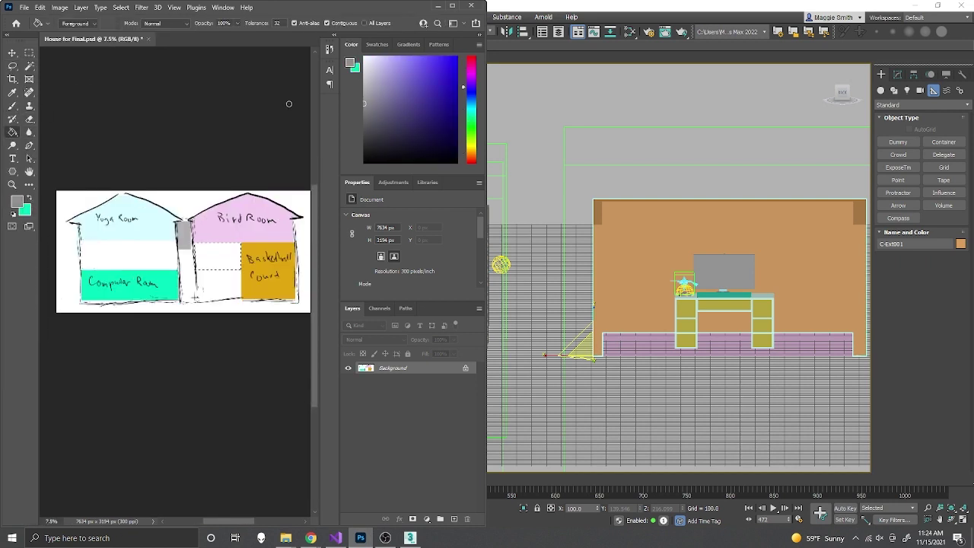
Fill the small ground-floor room beside the Basketball Court with lavender and a room above the Computer Room with blue
{"action": "key", "text": "g"}
{"action": "left_click", "coordinate": [463, 80]}
{"action": "left_click", "coordinate": [400, 57]}
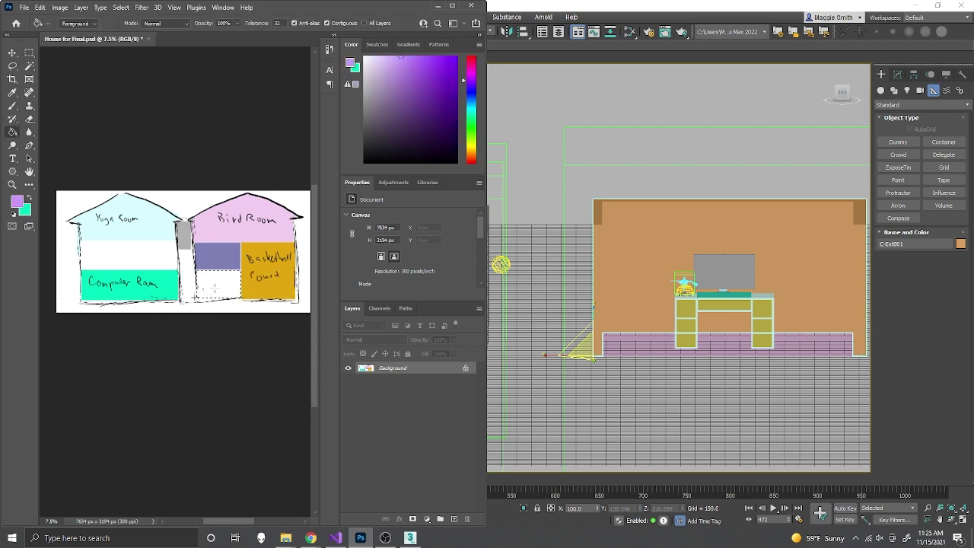
{"action": "key", "text": "g"}
{"action": "left_click", "coordinate": [463, 94]}
{"action": "left_click", "coordinate": [434, 71]}
{"action": "left_click", "coordinate": [103, 254]}
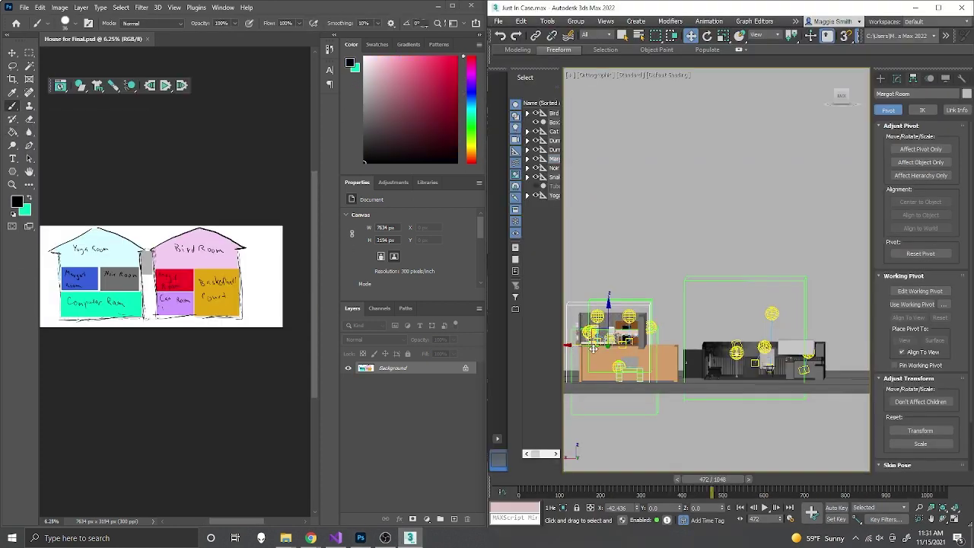
In 3ds Max, move the Margot Room helper over to the Noir Room, and place the orange computer room next to it
{"action": "scroll", "coordinate": [761, 330], "scroll_direction": "up", "scroll_amount": 3}
{"action": "scroll", "coordinate": [761, 329], "scroll_direction": "down", "scroll_amount": 2}
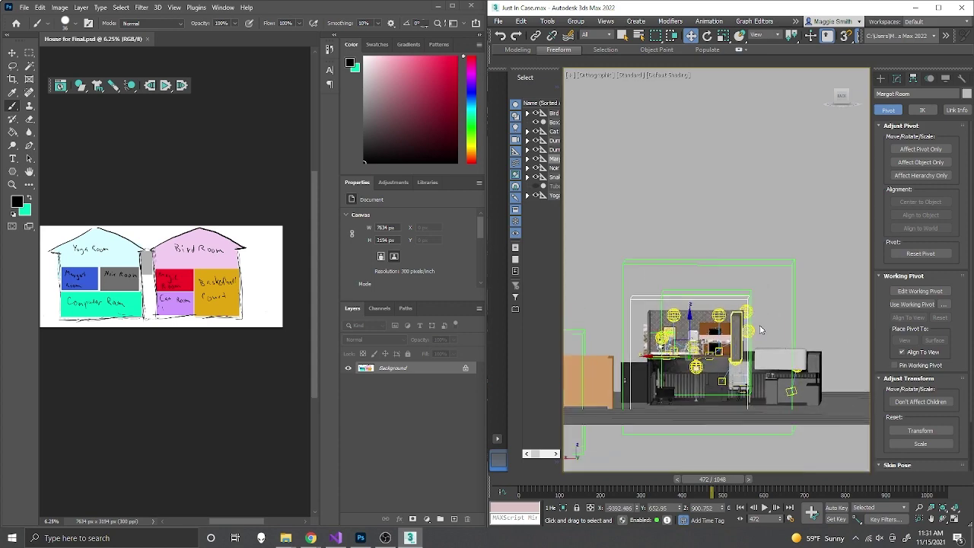
{"action": "left_click", "coordinate": [761, 330]}
{"action": "scroll", "coordinate": [756, 350], "scroll_direction": "up", "scroll_amount": 5}
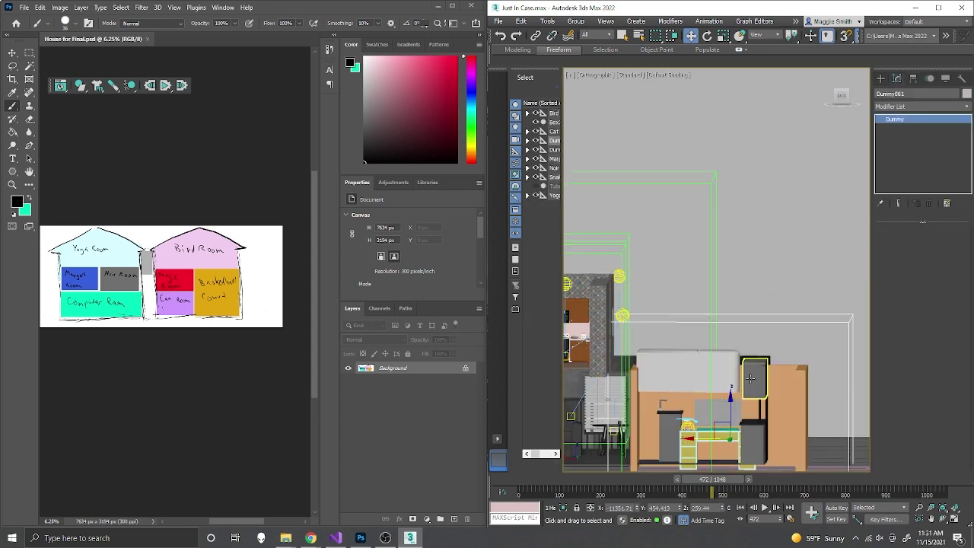
{"action": "scroll", "coordinate": [750, 379], "scroll_direction": "up", "scroll_amount": 2}
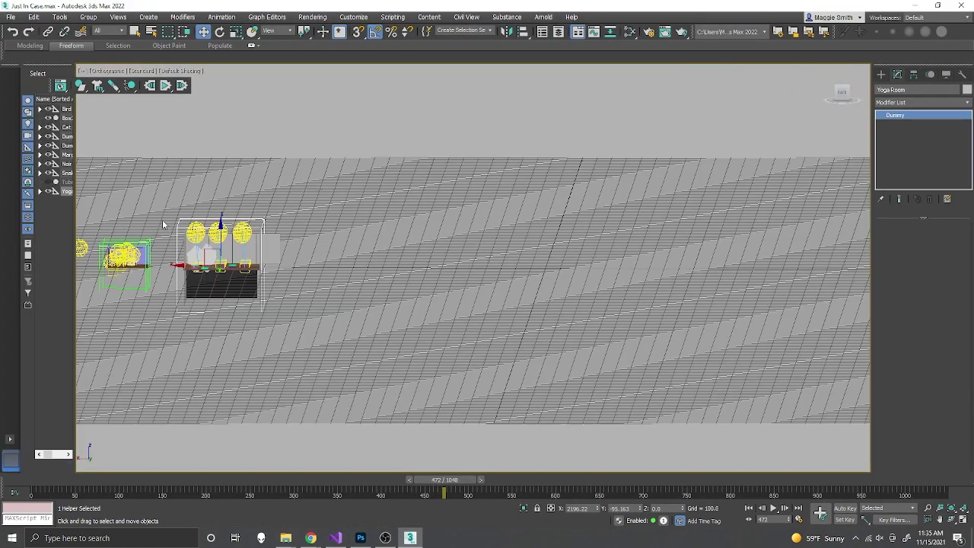
Resize the Yoga Room and adjust its end wall and clock to fit beneath the rooms above
{"action": "key", "text": "z"}
{"action": "key", "text": "r"}
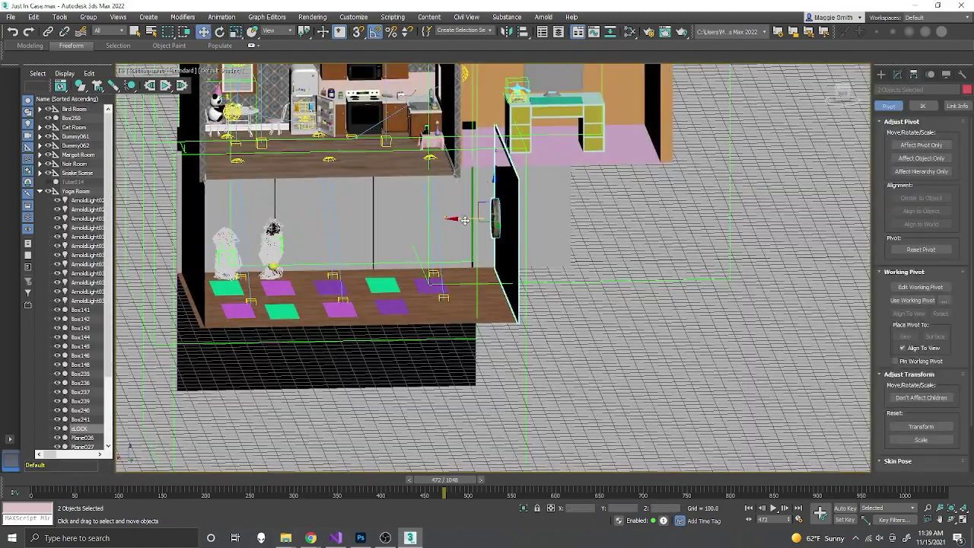
{"action": "middle_click_drag", "start_coordinate": [464, 220], "coordinate": [533, 228], "text": "alt"}
{"action": "left_click", "coordinate": [487, 278]}
{"action": "key", "text": "r"}
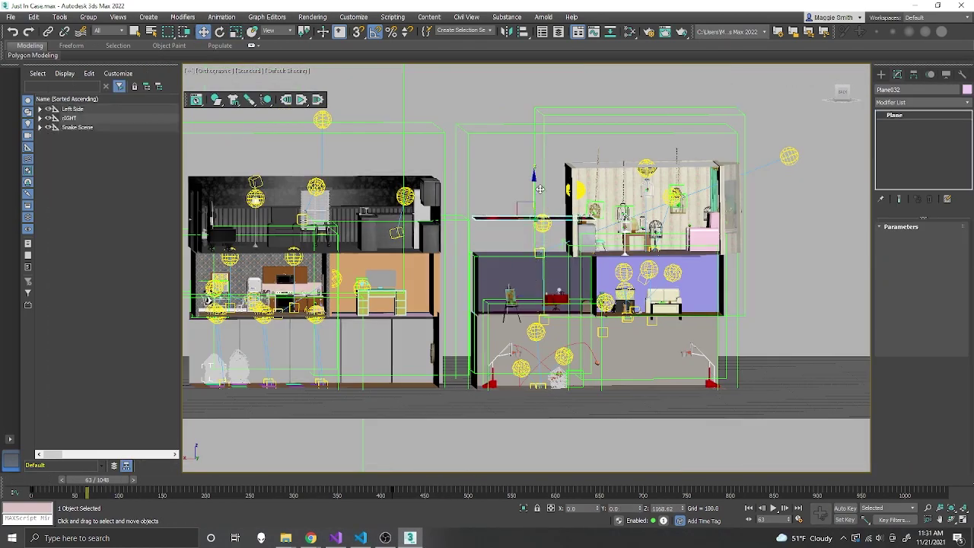
Clone the terrace plane beside the Bird Room, and copy the cylindrical baluster along the terrace's front rail
{"action": "key", "text": "ctrl+v"}
{"action": "key", "text": "Return"}
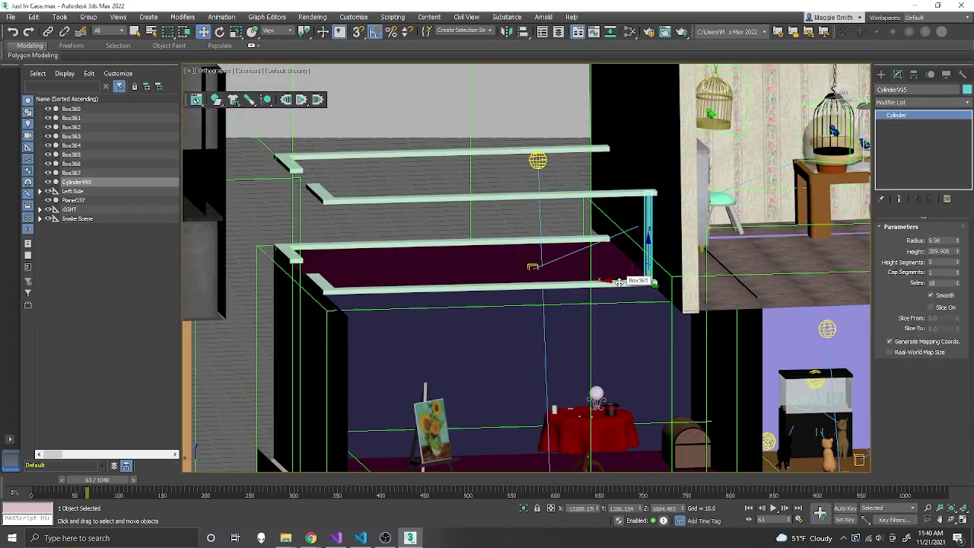
{"action": "left_click_drag", "start_coordinate": [620, 281], "coordinate": [557, 288], "text": "shift"}
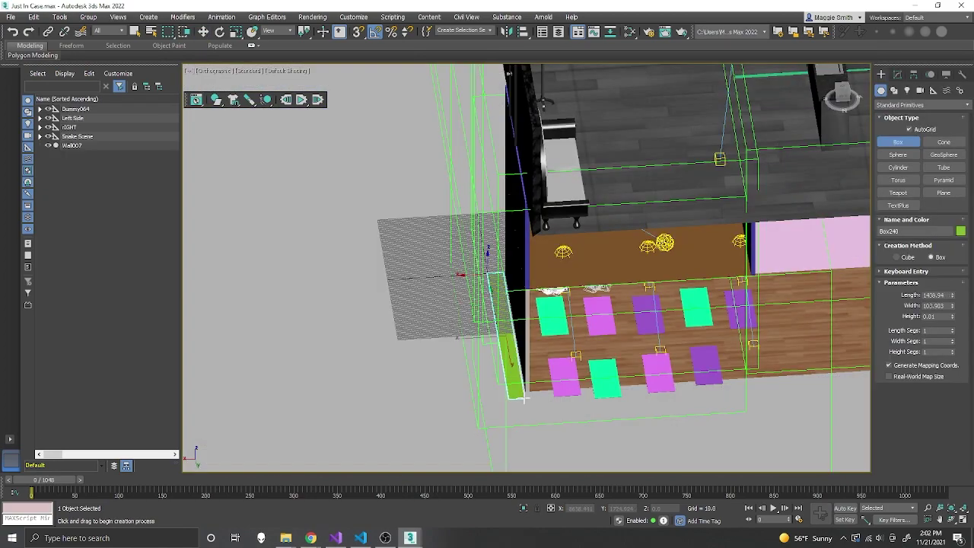
Scale the new green box into a wall covering the full height of the house's outer side
{"action": "middle_click_drag", "start_coordinate": [519, 344], "coordinate": [399, 195], "text": "alt"}
{"action": "key", "text": "r"}
{"action": "scroll", "coordinate": [512, 285], "scroll_direction": "up", "scroll_amount": 4}
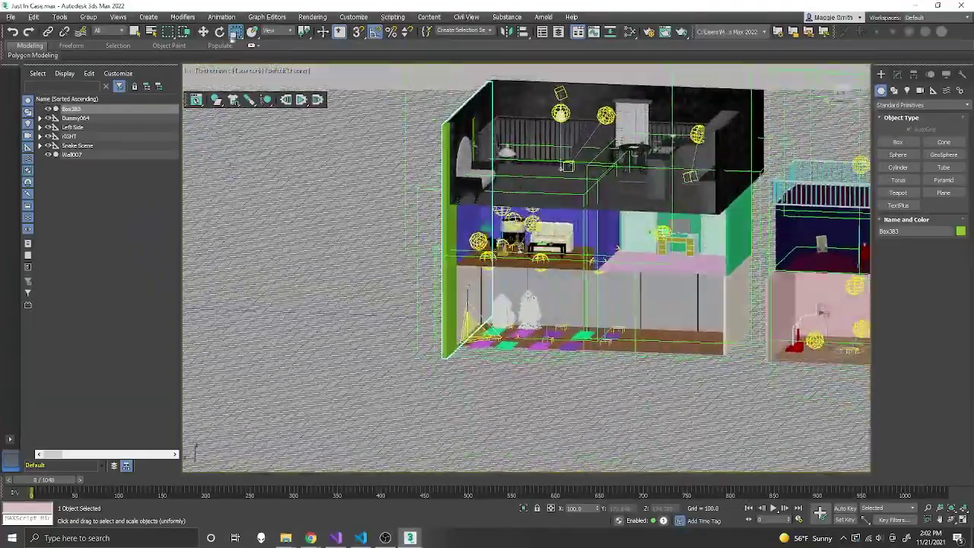
Copy the green side wall and rotate the copy into a steeply sloping roof panel
{"action": "middle_click_drag", "start_coordinate": [430, 335], "coordinate": [411, 243], "text": "alt"}
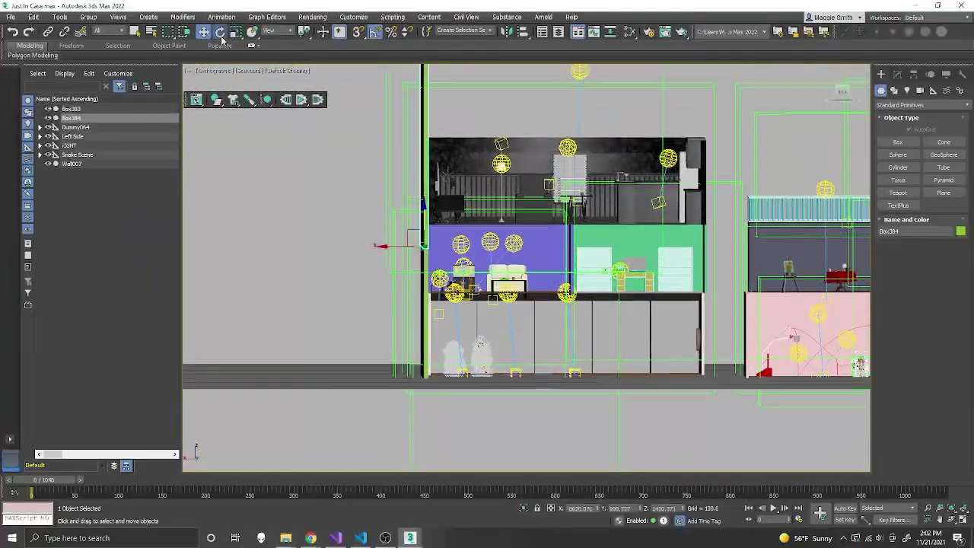
{"action": "key", "text": "e"}
{"action": "left_click_drag", "start_coordinate": [394, 251], "coordinate": [411, 179]}
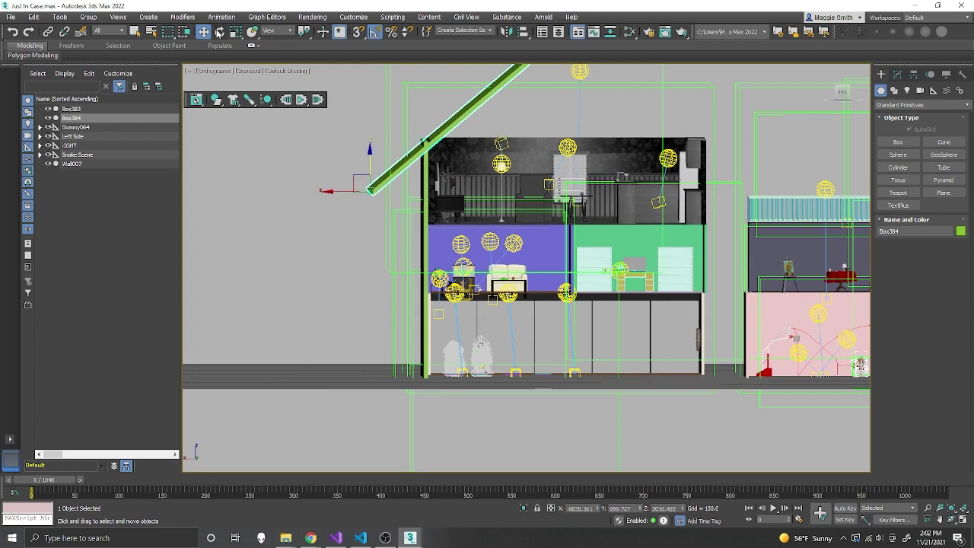
Move the roof panel onto the upper end of the side wall and rotate it to refine its slope over the top floor
{"action": "middle_click_drag", "start_coordinate": [410, 179], "coordinate": [399, 259]}
{"action": "left_click_drag", "start_coordinate": [350, 251], "coordinate": [377, 213]}
{"action": "left_click", "coordinate": [219, 31]}
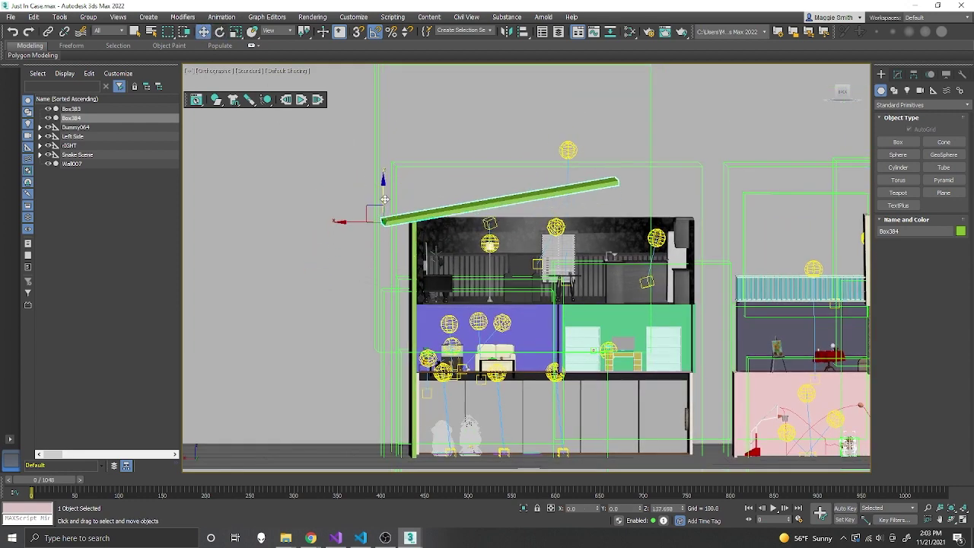
{"action": "middle_click_drag", "start_coordinate": [385, 200], "coordinate": [362, 211]}
{"action": "key", "text": "e"}
{"action": "mouse_move", "coordinate": [330, 228]}
{"action": "left_mouse_down"}
{"action": "mouse_move", "coordinate": [328, 237]}
{"action": "mouse_move", "coordinate": [330, 217]}
{"action": "left_mouse_up"}
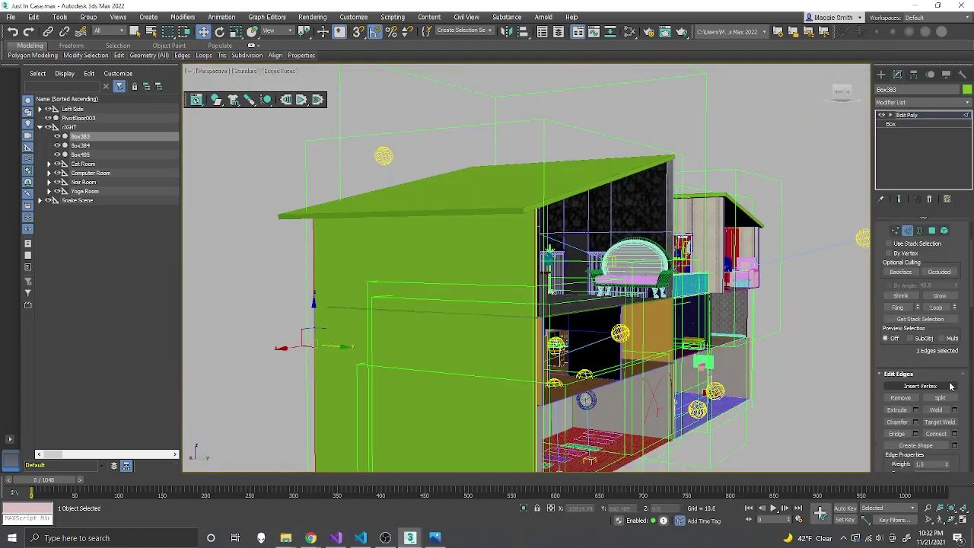
Connect the two selected edges of the green side wall with evenly spaced horizontal edges for siding
{"action": "scroll", "coordinate": [950, 386], "scroll_direction": "down", "scroll_amount": 1}
{"action": "left_click", "coordinate": [955, 404]}
{"action": "middle_click_drag", "start_coordinate": [533, 289], "coordinate": [566, 281], "text": "alt"}
{"action": "left_click", "coordinate": [554, 222]}
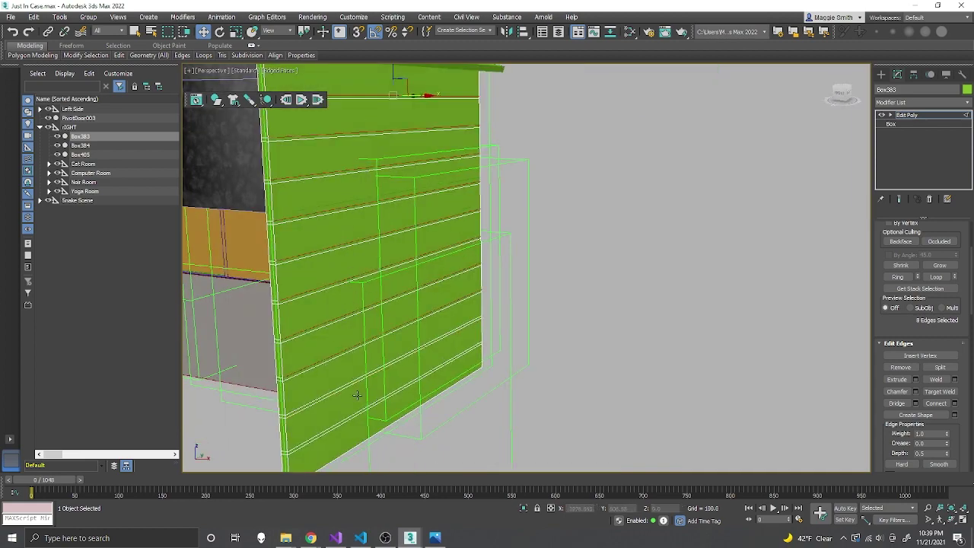
{"action": "middle_click_drag", "start_coordinate": [357, 395], "coordinate": [393, 278], "text": "alt"}
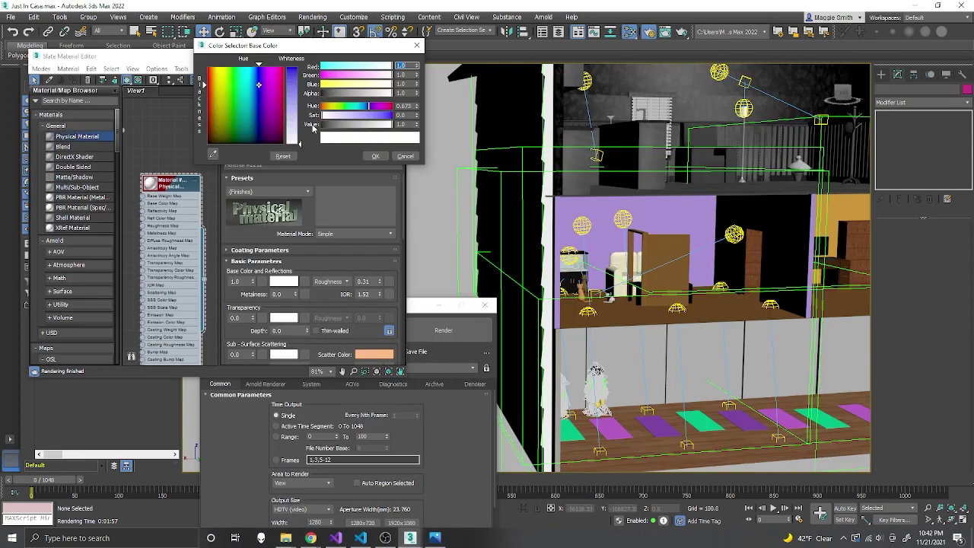
Set the physical material's base color to white and render the scene, continuing past the missing map files
{"action": "left_click", "coordinate": [375, 156]}
{"action": "left_click", "coordinate": [444, 330]}
{"action": "left_click", "coordinate": [390, 322]}
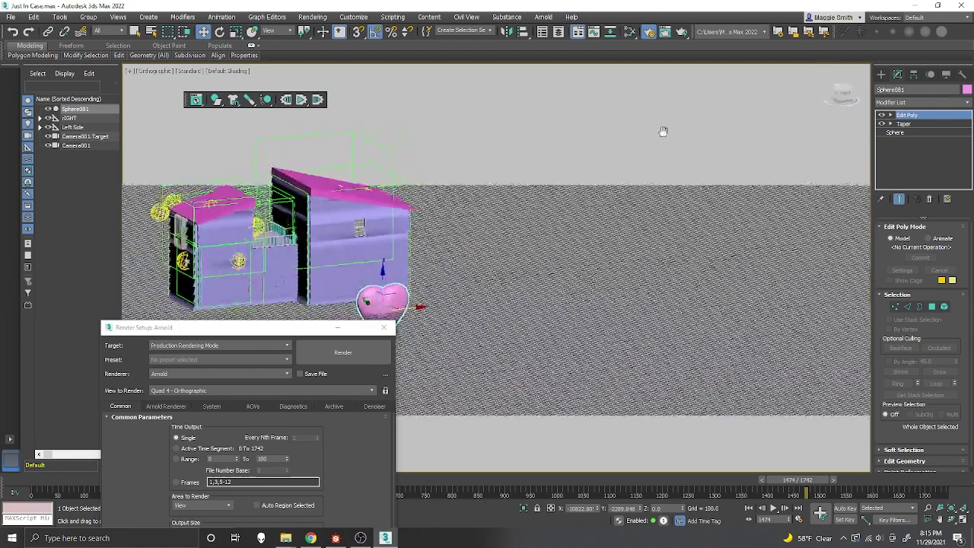
Place the pink heart on the purple outer wall below the balcony and scale it to fit there
{"action": "scroll", "coordinate": [531, 297], "scroll_direction": "up", "scroll_amount": 3}
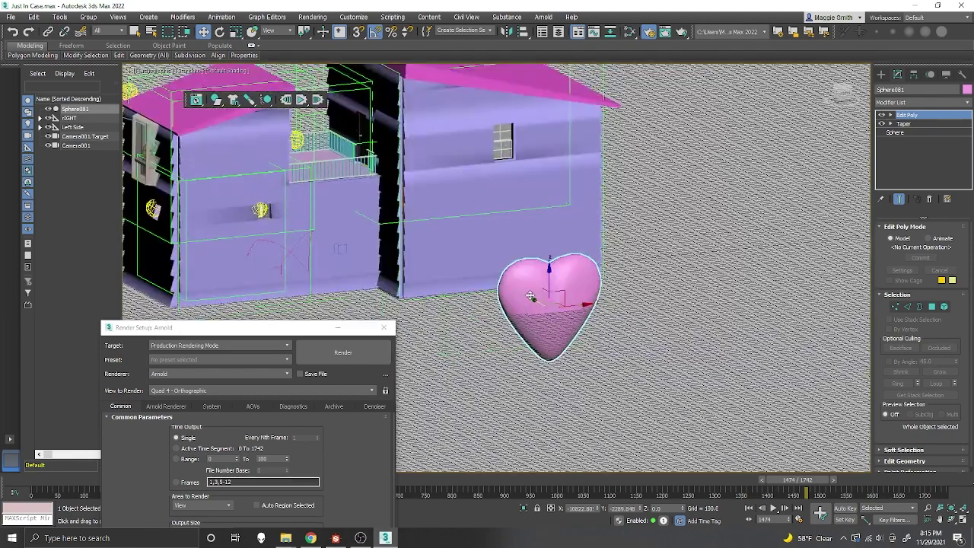
{"action": "middle_click_drag", "start_coordinate": [533, 299], "coordinate": [305, 266]}
{"action": "scroll", "coordinate": [400, 228], "scroll_direction": "up", "scroll_amount": 3}
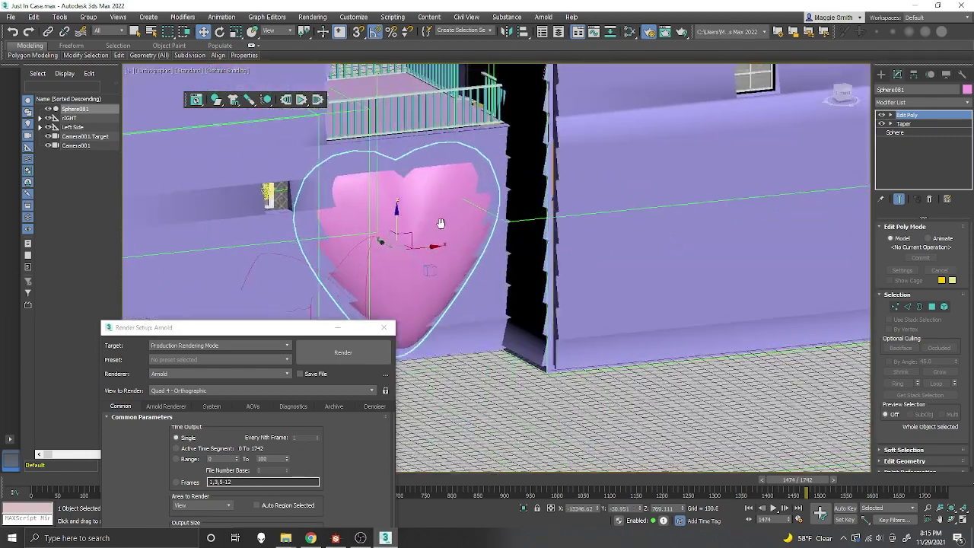
{"action": "scroll", "coordinate": [400, 228], "scroll_direction": "down", "scroll_amount": 3}
{"action": "key", "text": "r"}
{"action": "left_click", "coordinate": [462, 326]}
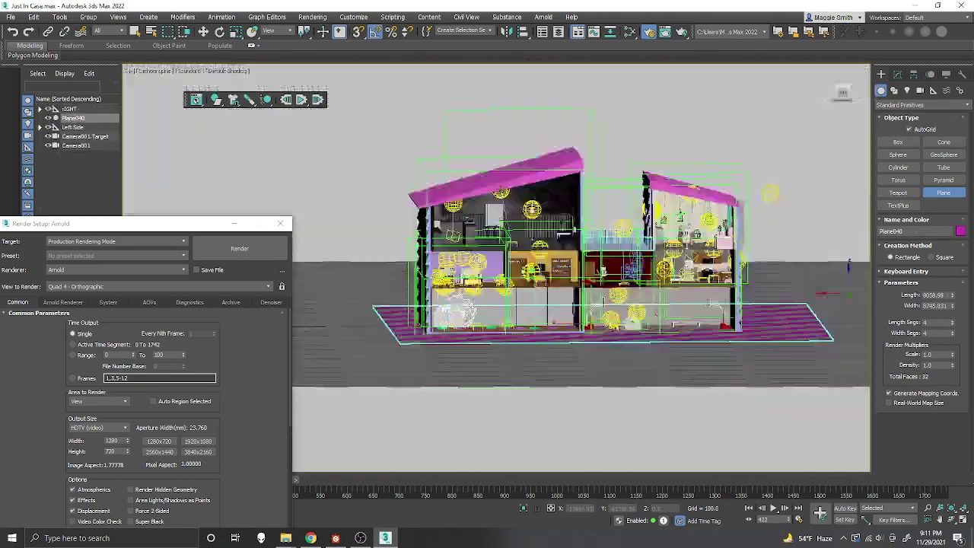
Stand a copy of the floor plane upright behind the houses and enlarge it into a backdrop wall
{"action": "left_click", "coordinate": [220, 31]}
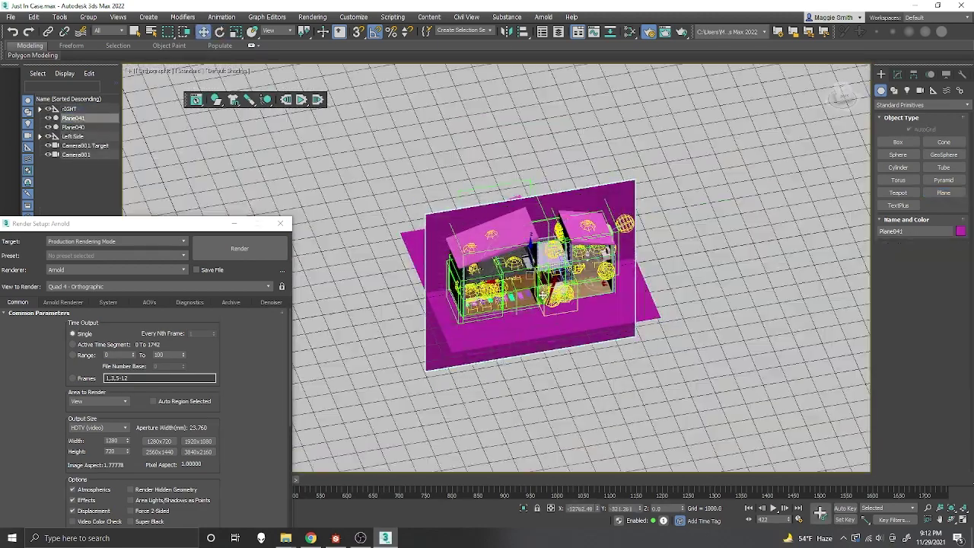
{"action": "left_click_drag", "start_coordinate": [543, 294], "coordinate": [517, 206]}
{"action": "key", "text": "r"}
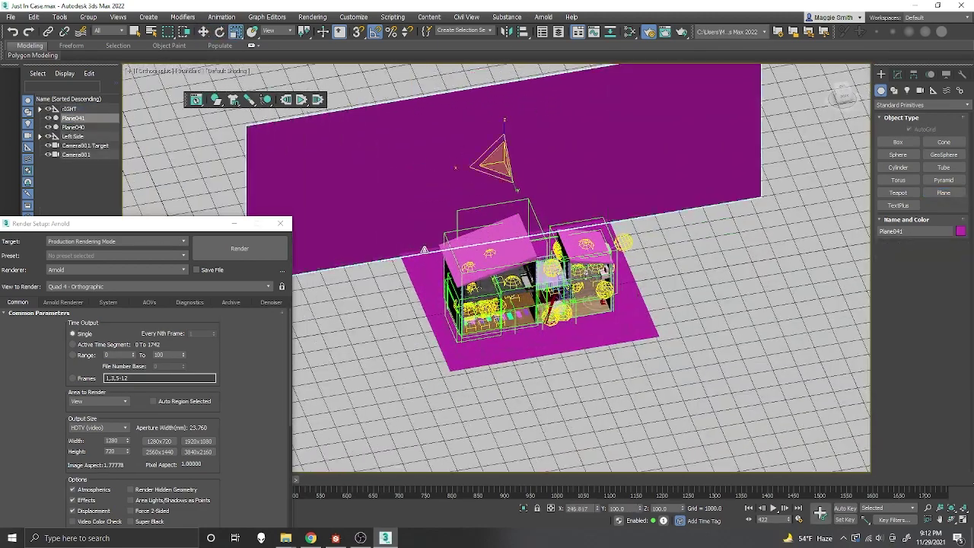
Enlarge the floor plane beneath the houses so it extends along the backdrop wall
{"action": "left_click", "coordinate": [73, 127]}
{"action": "left_click_drag", "start_coordinate": [433, 308], "coordinate": [487, 289]}
{"action": "left_click_drag", "start_coordinate": [544, 329], "coordinate": [556, 322]}
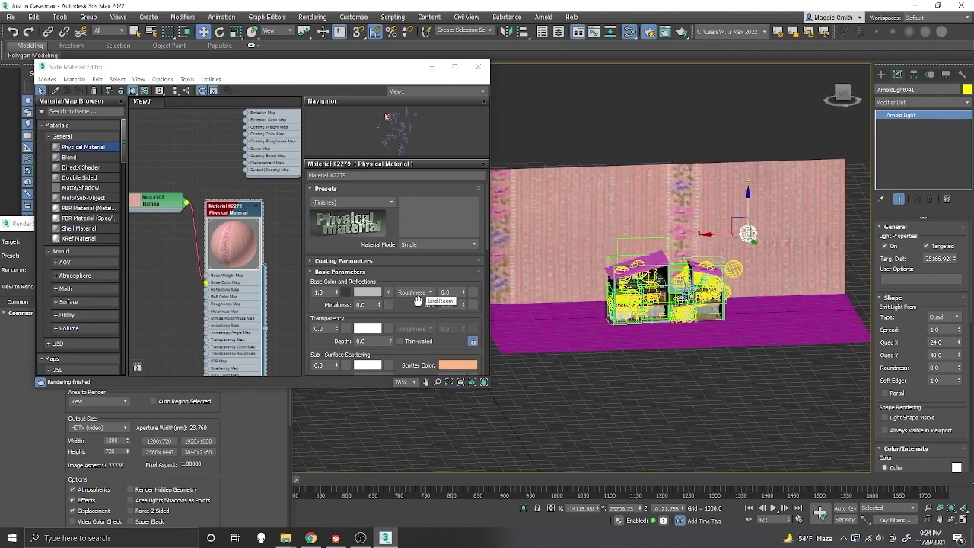
Rotate the floral wallpaper bitmap on the backdrop wall's material by 90 degrees
{"action": "double_click", "coordinate": [152, 203]}
{"action": "type", "text": "90"}
{"action": "key", "text": "Return"}
{"action": "left_click_drag", "start_coordinate": [406, 239], "coordinate": [409, 274]}
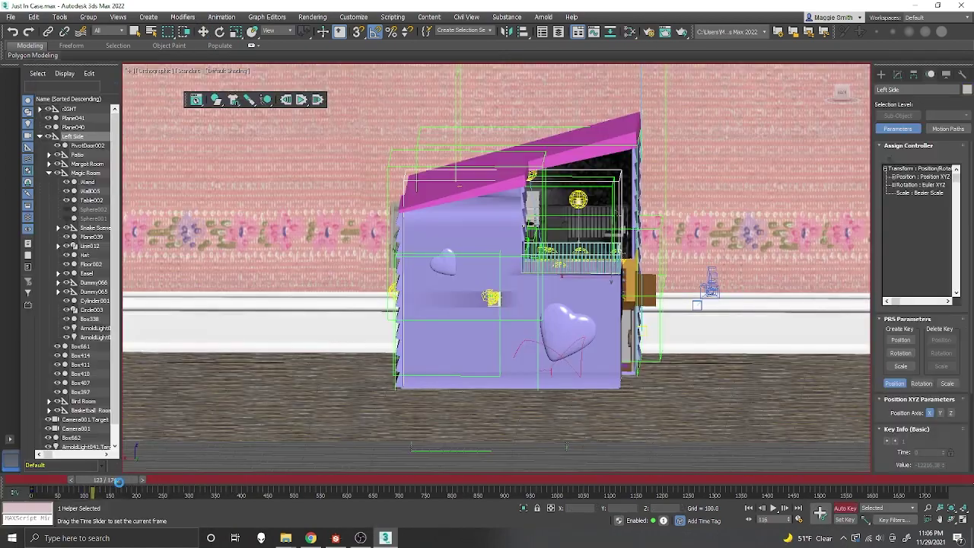
Scale the laser gun dummy beside the computer monitor at frame 333 with Auto Key on
{"action": "middle_click_drag", "start_coordinate": [348, 292], "coordinate": [461, 307], "text": "alt"}
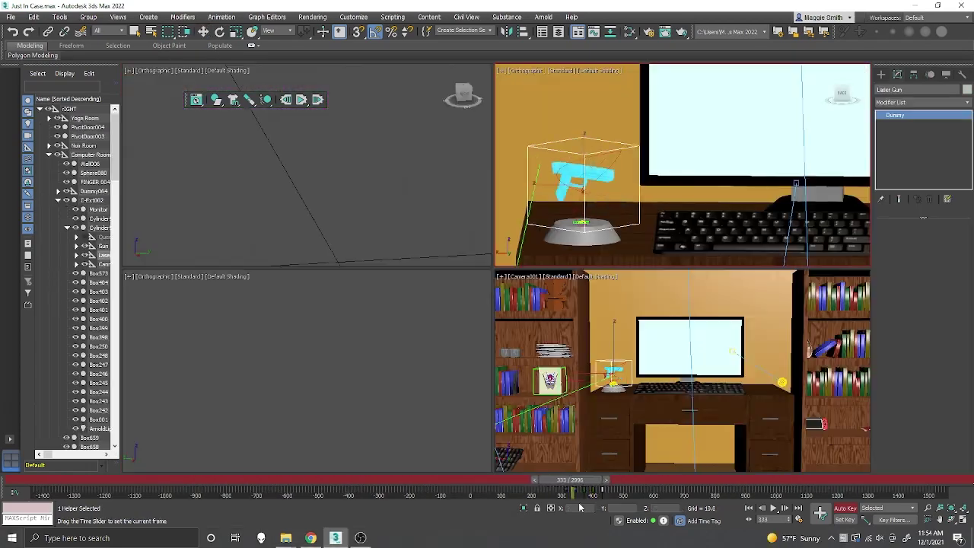
{"action": "key", "text": "r"}
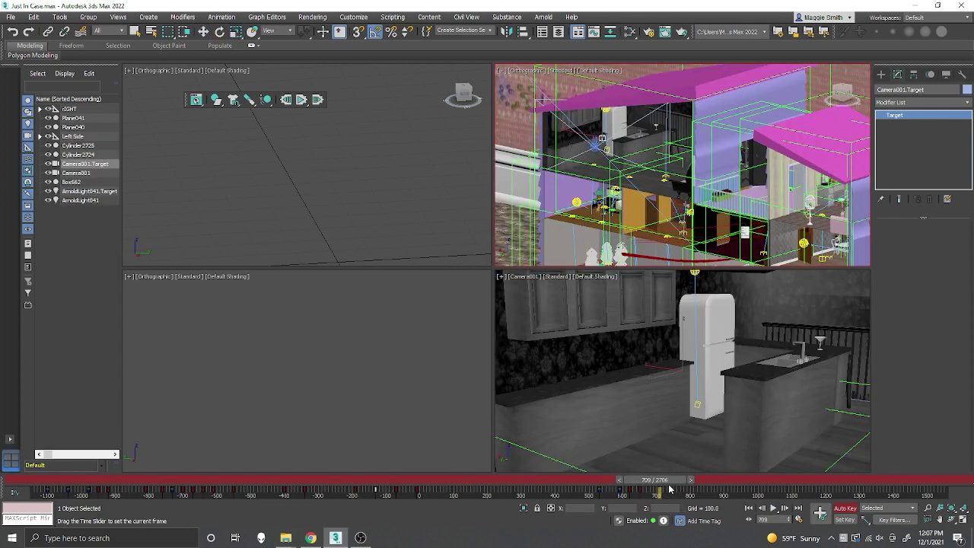
Advance through the timeline to the kitchen shots and move the camera's target at frame 1570 with Auto Key on
{"action": "left_click_drag", "start_coordinate": [656, 390], "coordinate": [655, 481]}
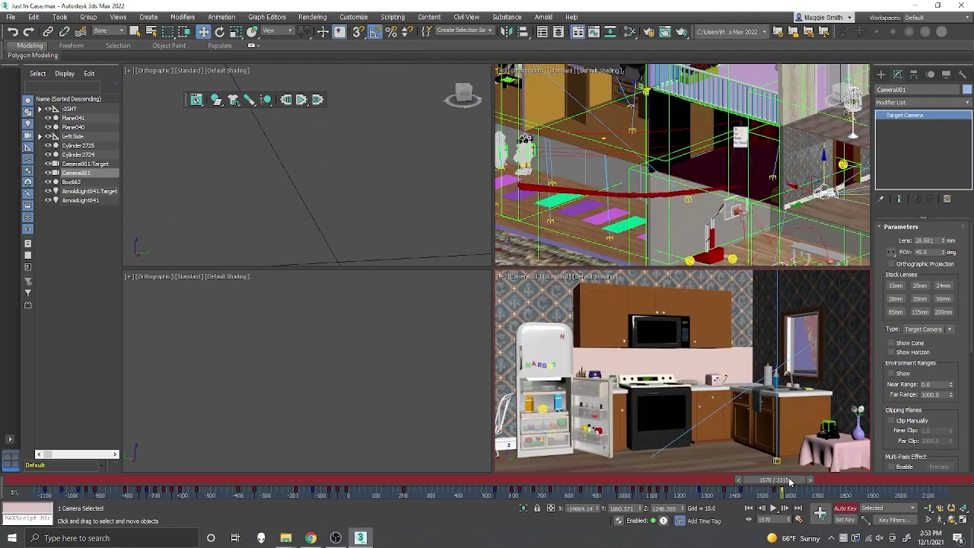
{"action": "left_click", "coordinate": [84, 164]}
{"action": "key", "text": "w"}
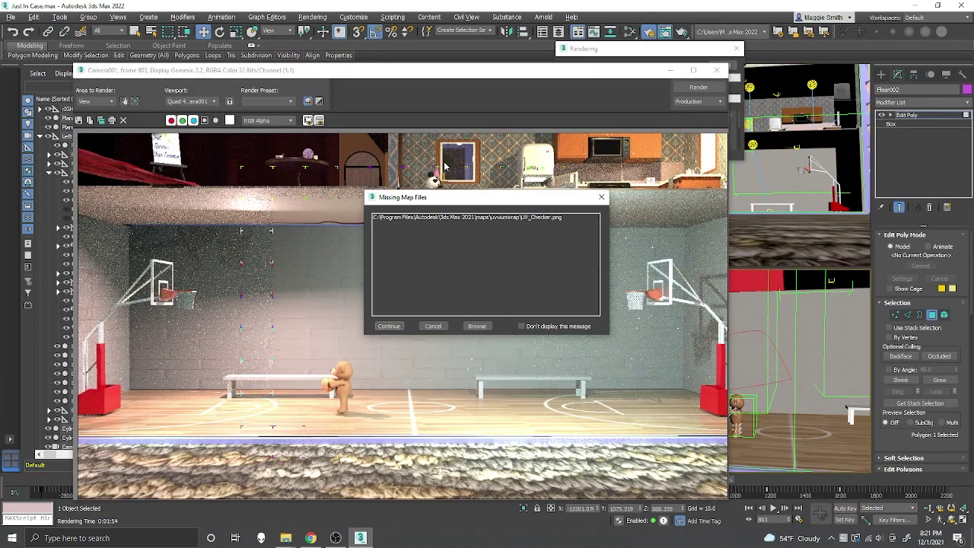
Dismiss the missing map files message for the Camera001 render of the basketball room at frame 803
{"action": "key", "text": "Return"}
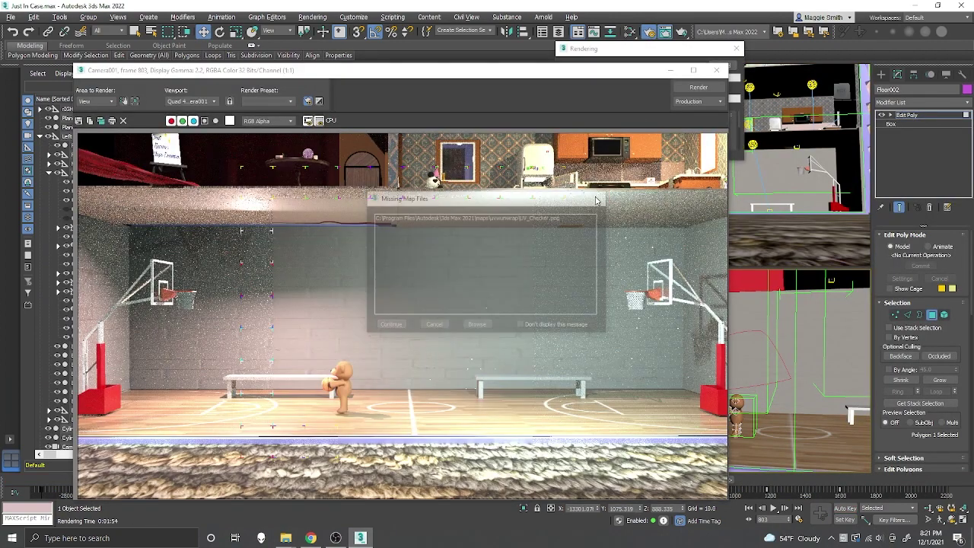